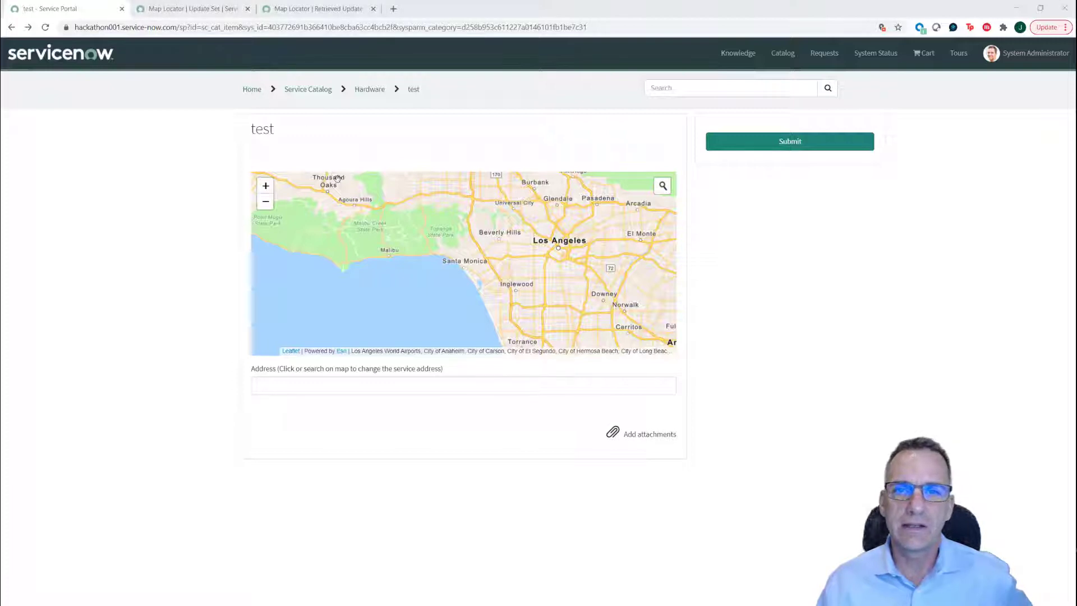
# - Reload the test catalog item page and dismiss the location access denied alert
pyautogui.rightClick(149, 195)
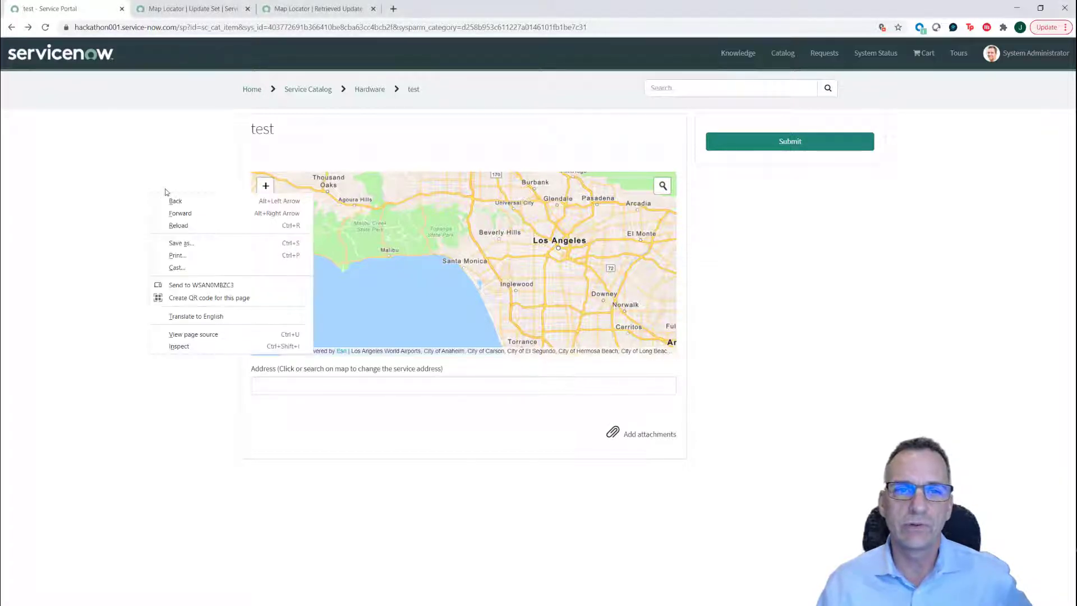
pyautogui.click(177, 225)
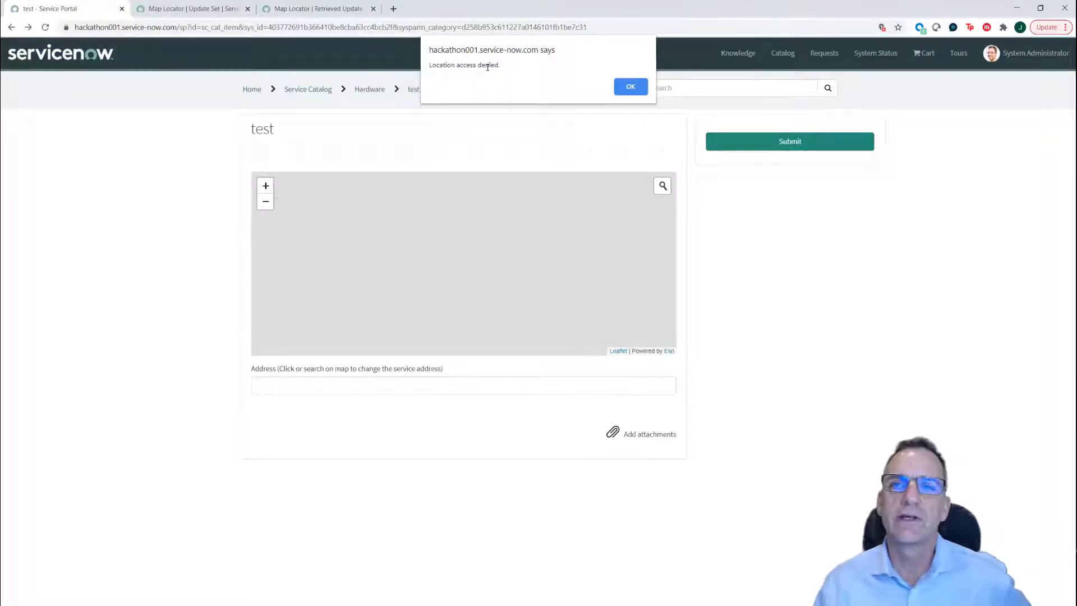
pyautogui.click(627, 88)
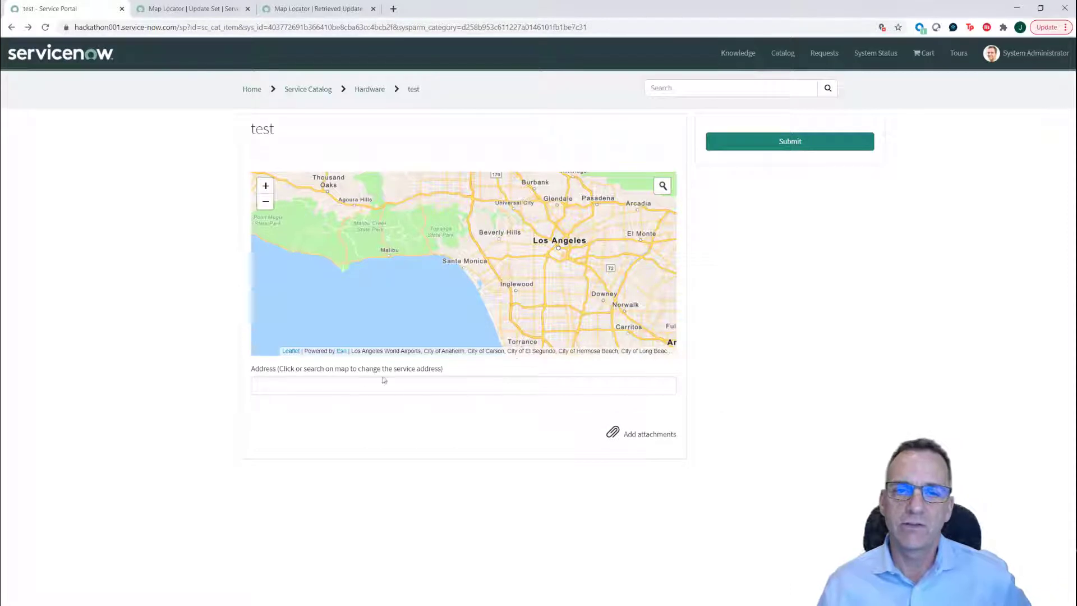
pyautogui.click(664, 187)
pyautogui.write('10')
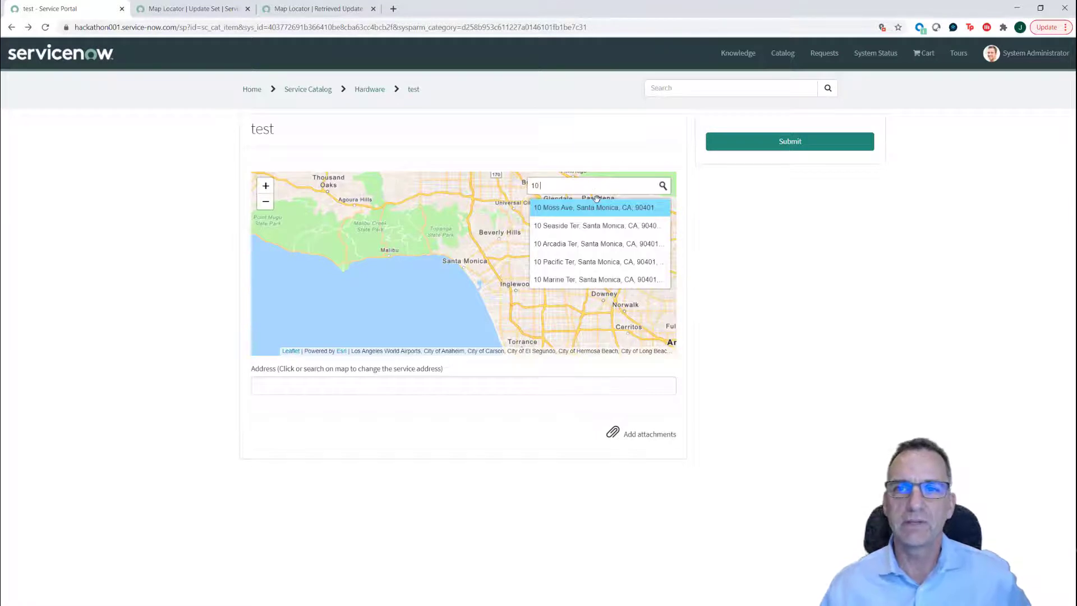
pyautogui.click(576, 225)
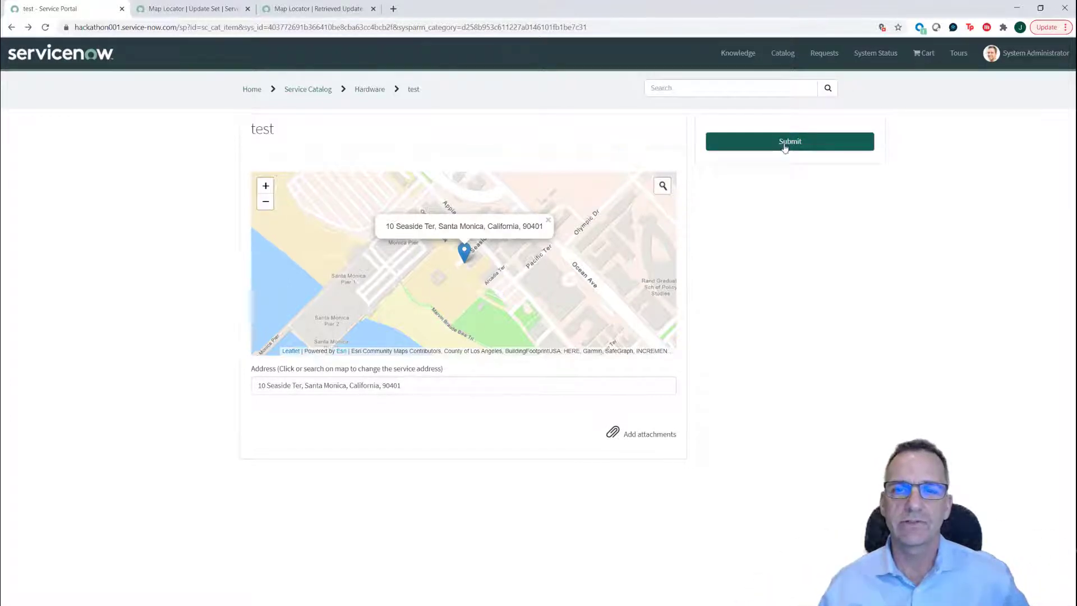
# - Set the address to Ocean Front Studio, 1659 Ocean Front Walk, Santa Monica, CA 90401
pyautogui.scroll(5, 484, 276)
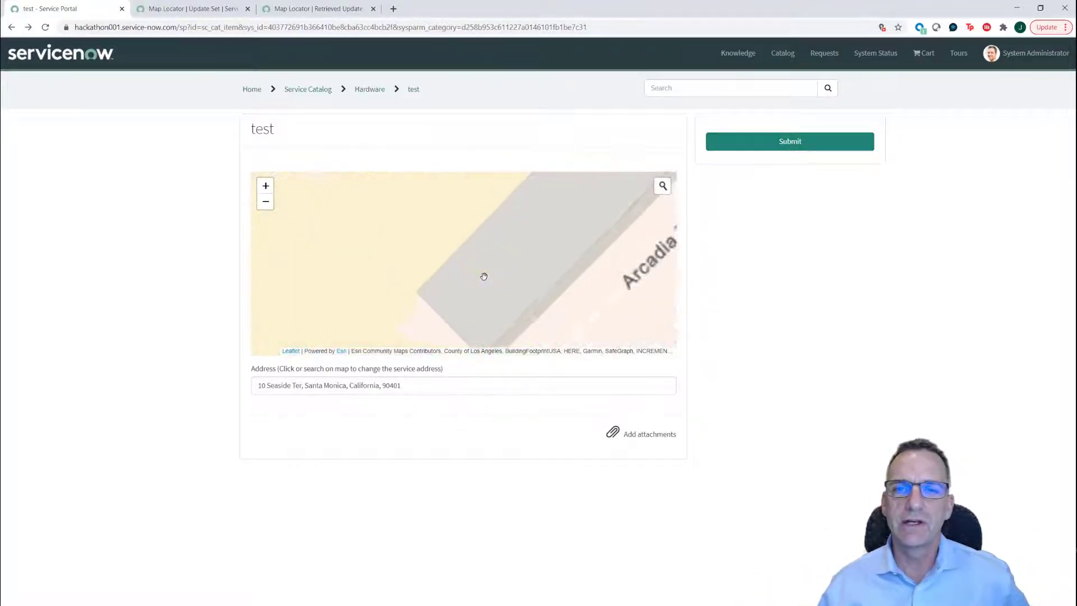
pyautogui.scroll(-4, 484, 276)
pyautogui.moveTo(440, 272); pyautogui.dragTo(499, 286)
pyautogui.moveTo(541, 253); pyautogui.dragTo(485, 288)
pyautogui.click(570, 267)
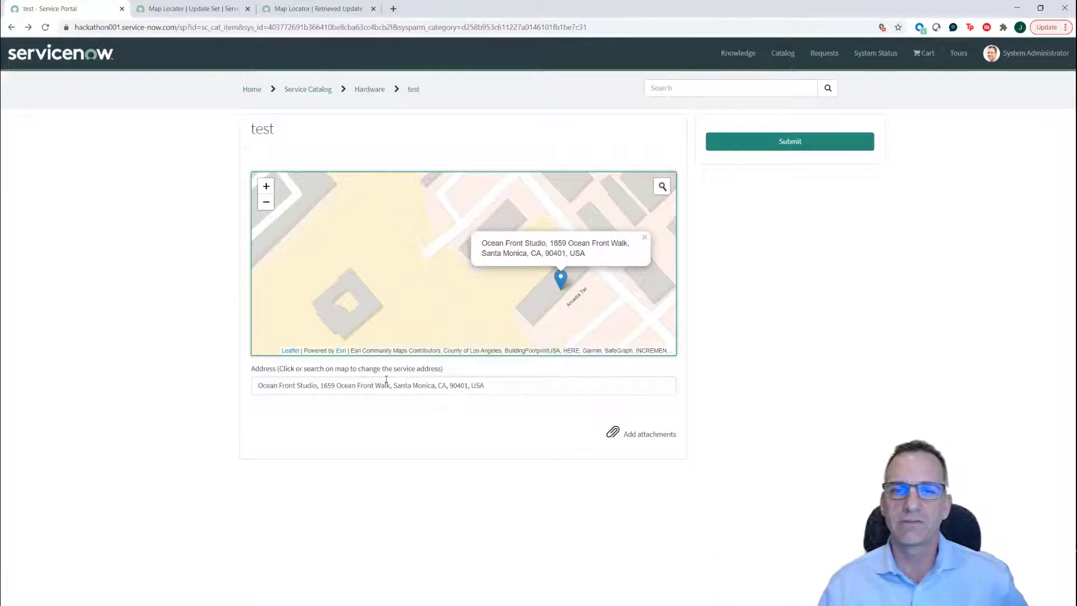
# - Submit the request, creating incident INC0010002, and go back to the test catalog item
pyautogui.click(796, 143)
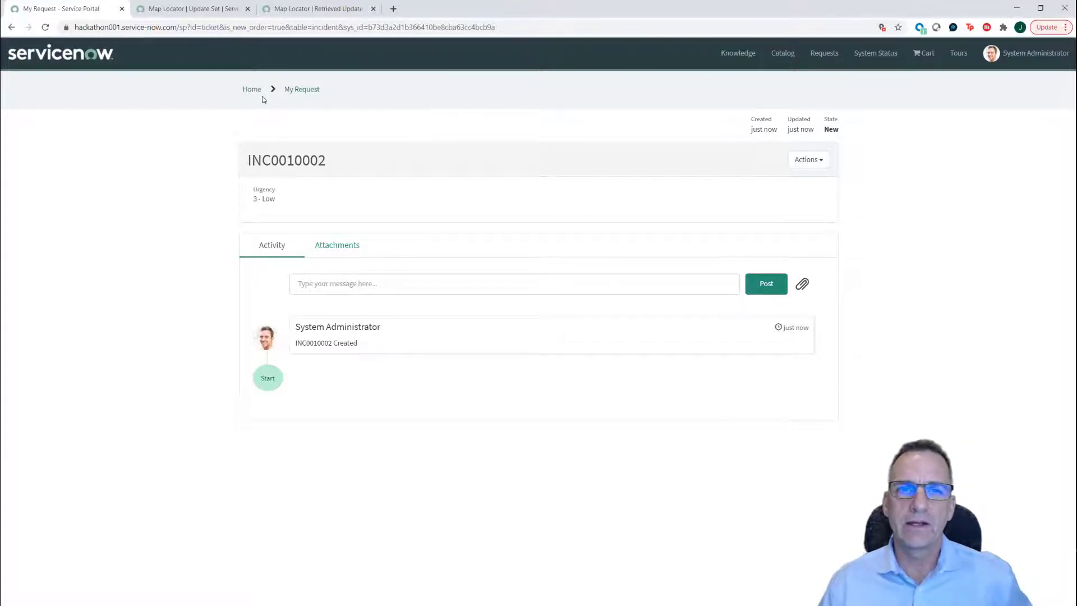
pyautogui.click(13, 27)
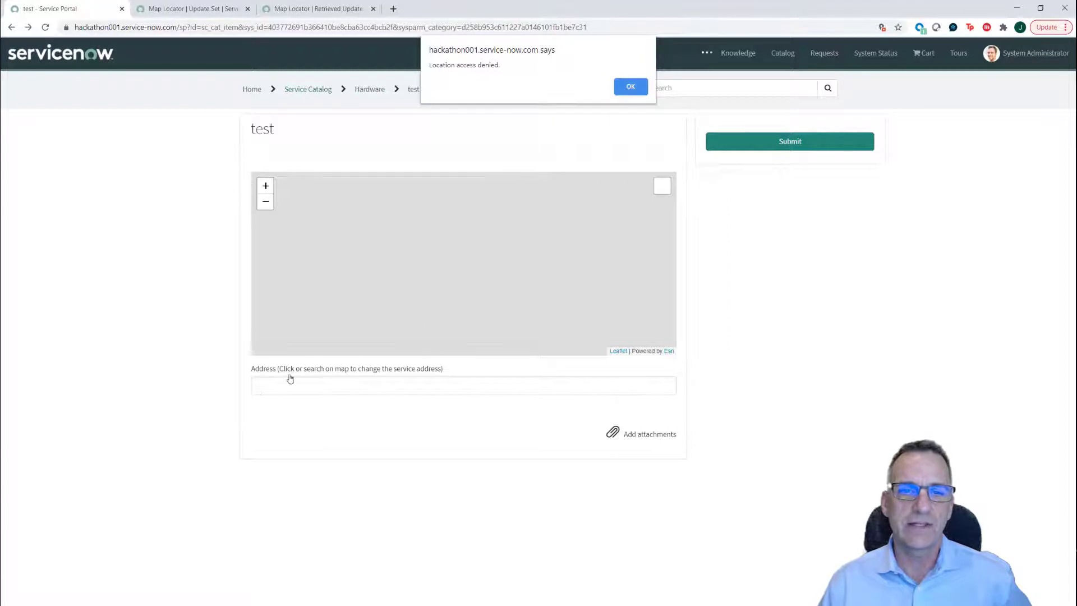
# - Dismiss the location alert and pin 1100-1110 S Main St, Los Angeles, CA 90015 on the map
pyautogui.click(629, 88)
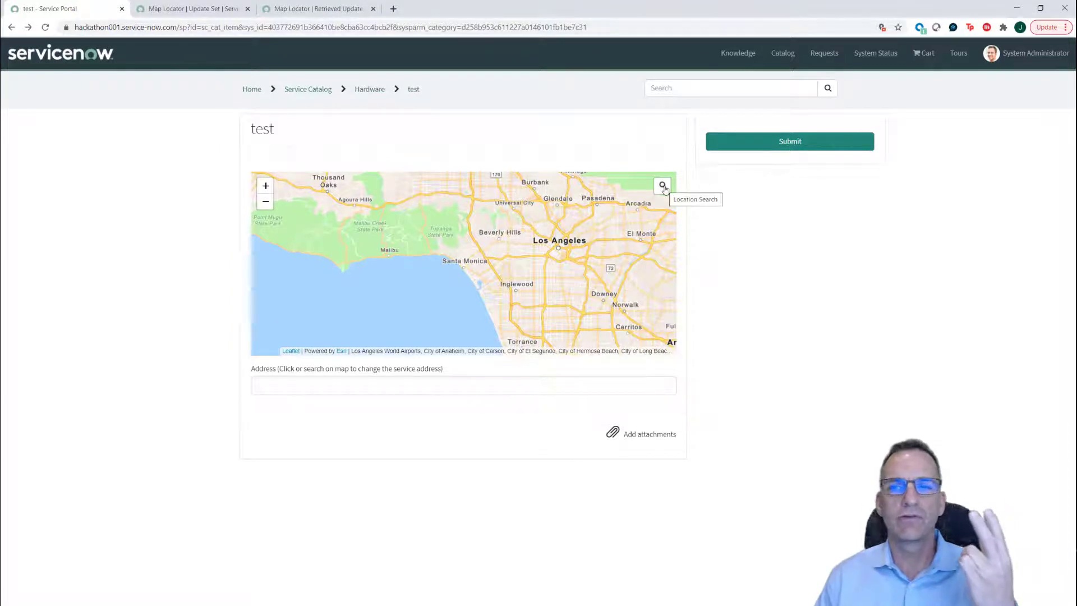
pyautogui.scroll(6, 553, 253)
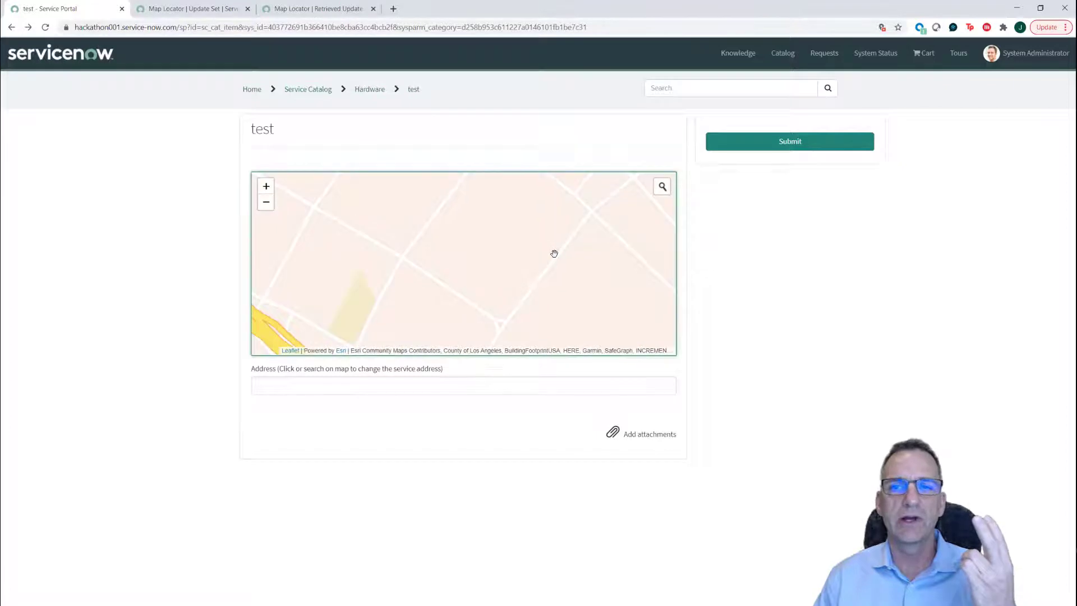
pyautogui.click(554, 253)
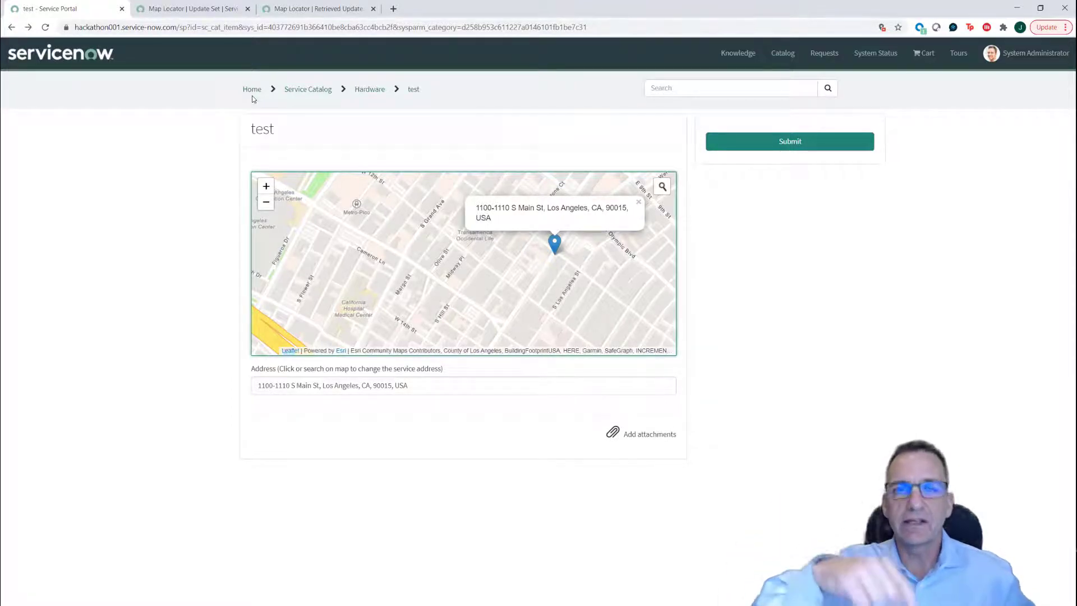
# - From the Map Locator update set, inspect the Map Locator variable set, then list Service Portal widgets
pyautogui.click(198, 9)
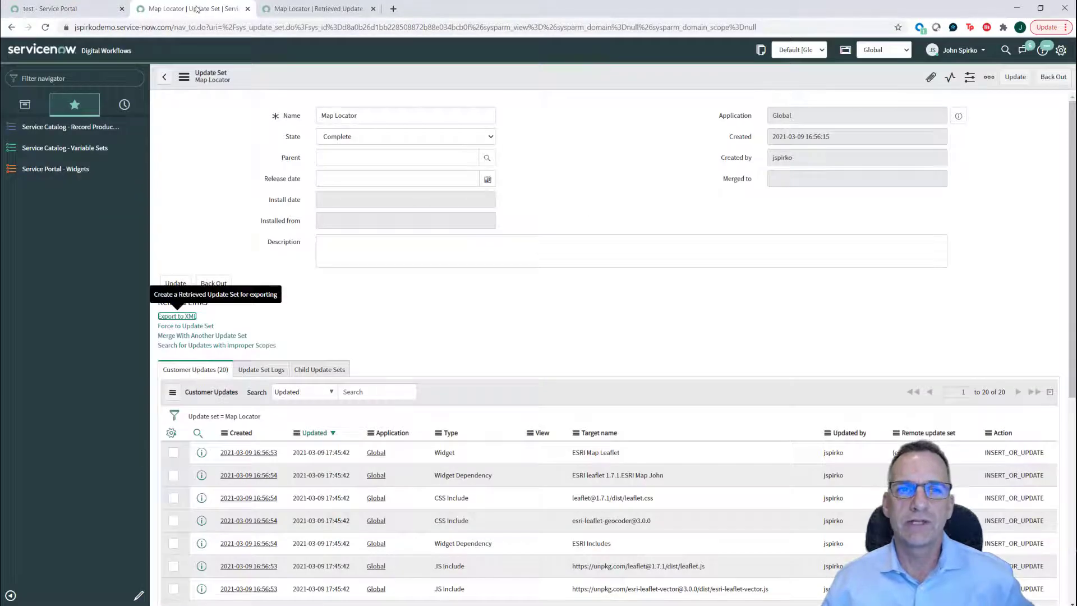
pyautogui.click(65, 148)
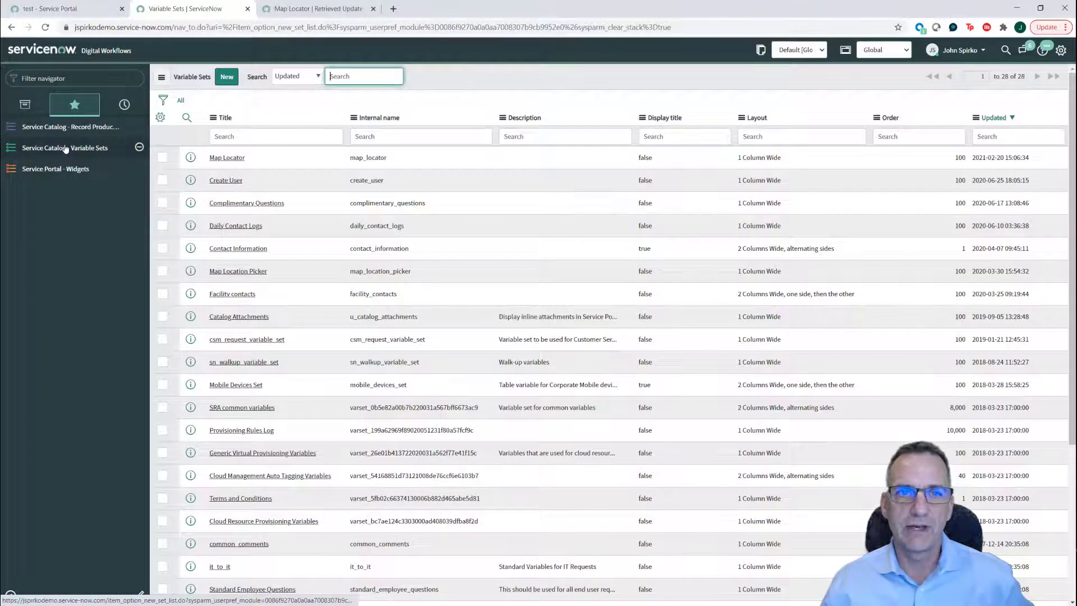
pyautogui.click(239, 159)
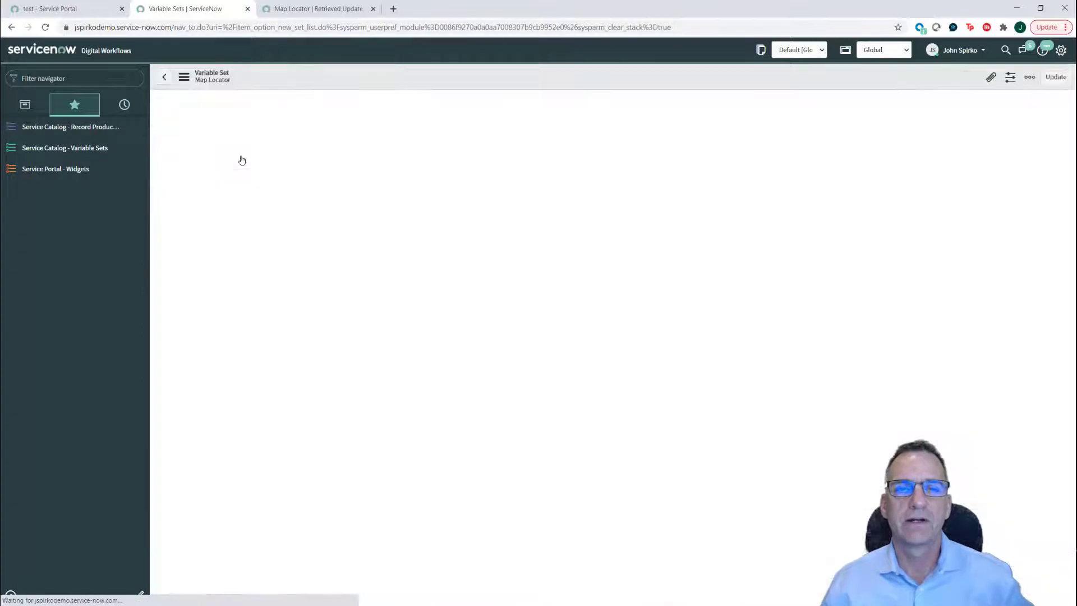
pyautogui.tripleClick(343, 119)
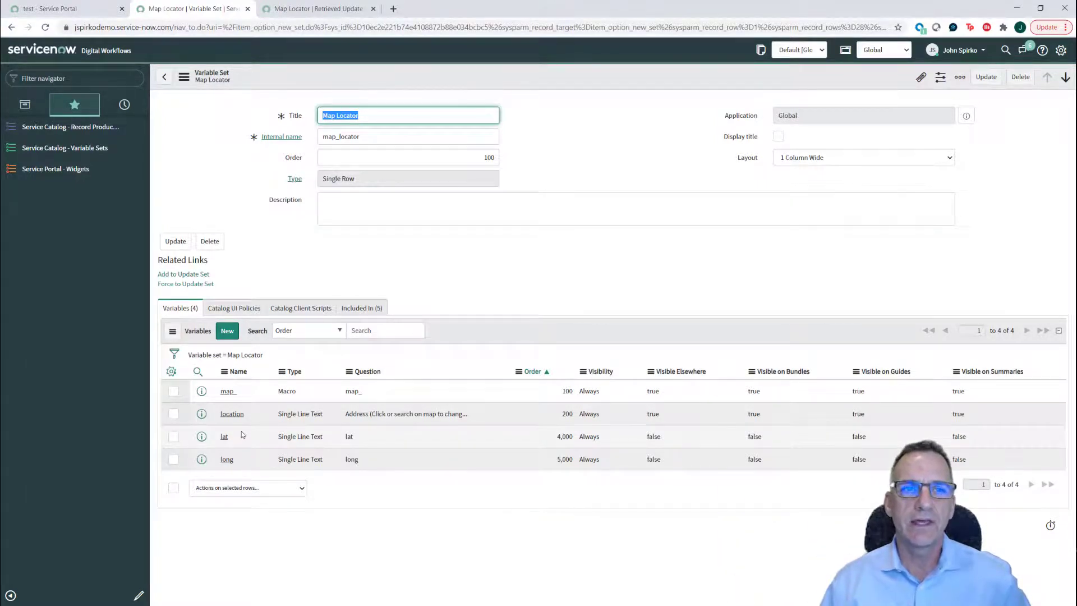
pyautogui.click(58, 169)
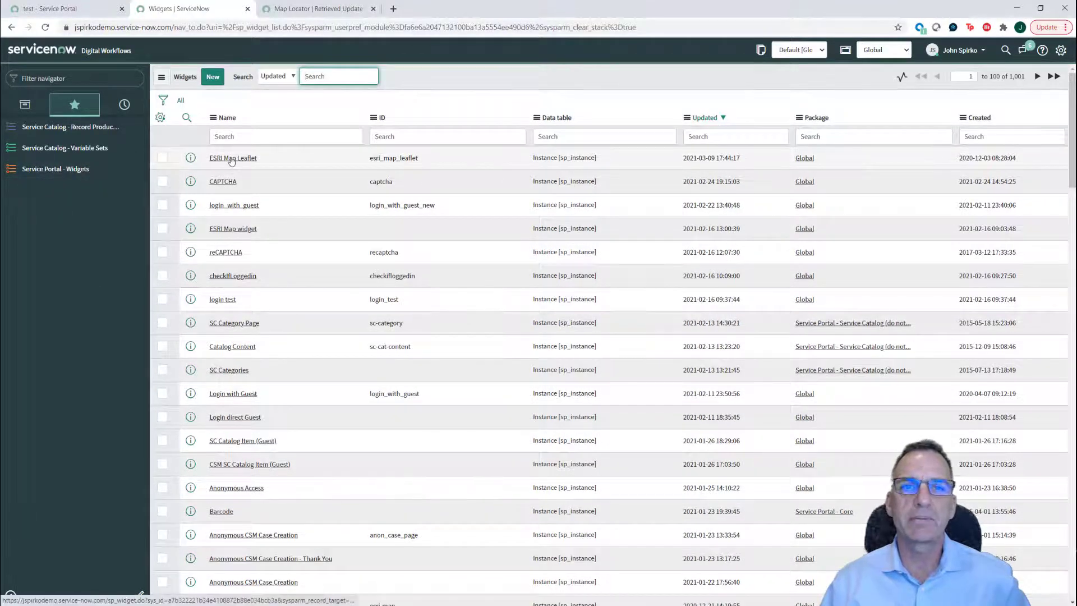
pyautogui.click(231, 159)
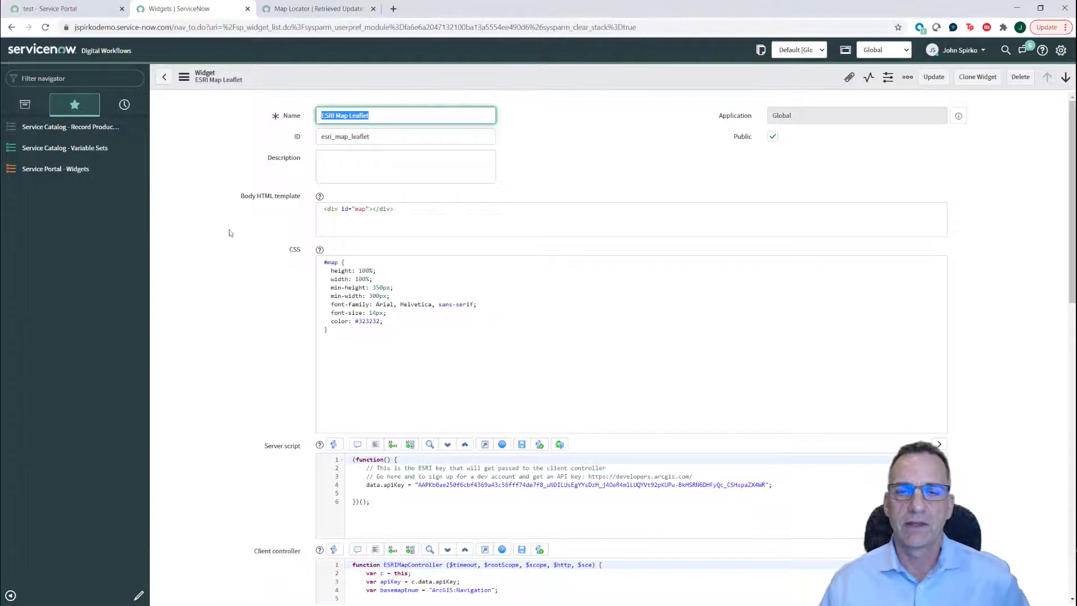
pyautogui.scroll(-5, 251, 392)
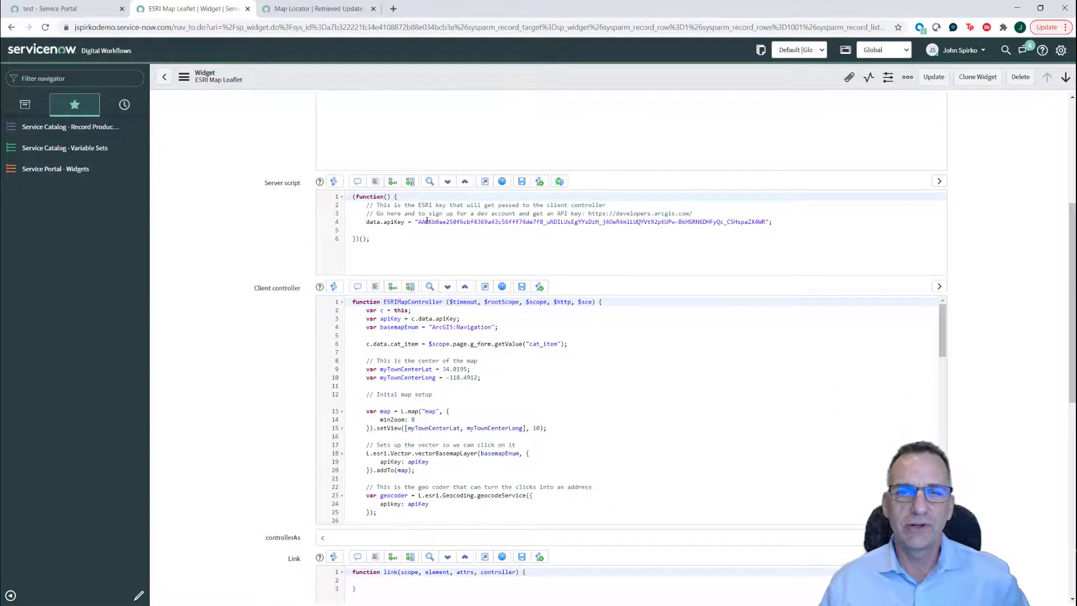
pyautogui.doubleClick(427, 221)
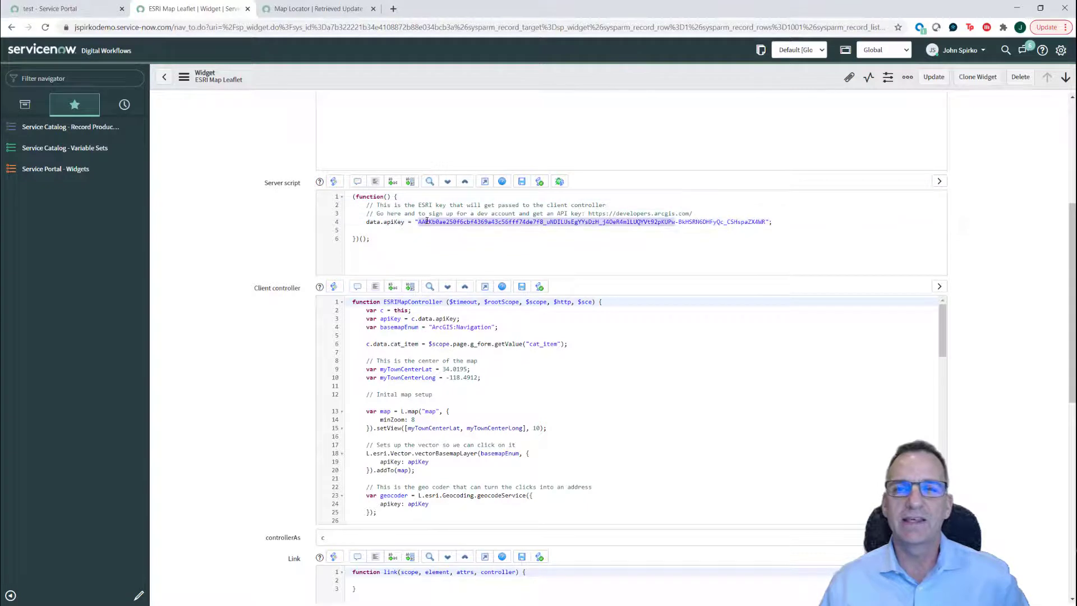
pyautogui.click(425, 251)
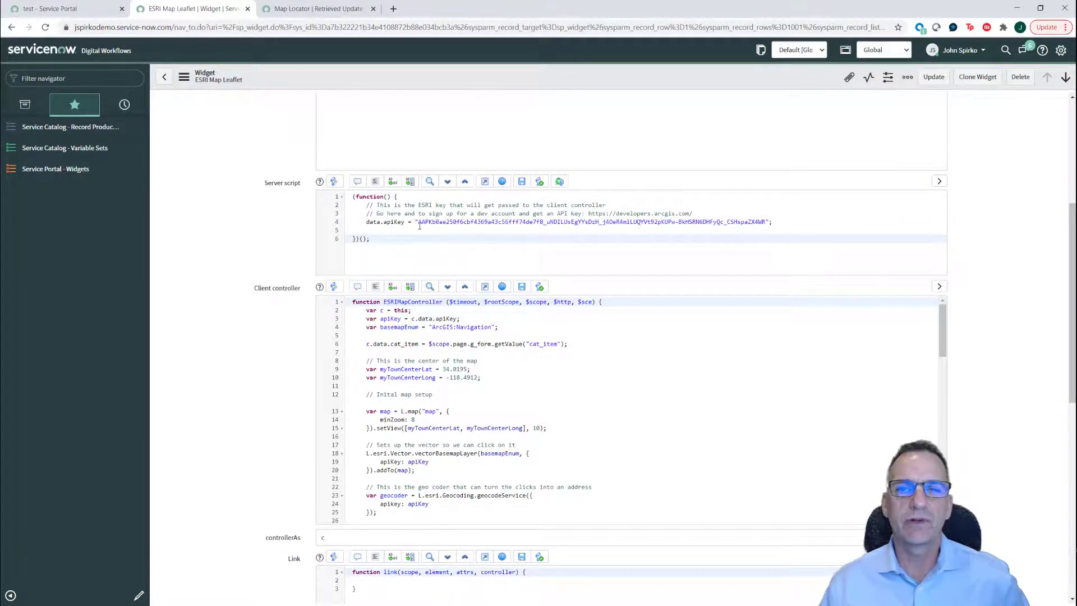
pyautogui.moveTo(418, 221); pyautogui.dragTo(766, 220)
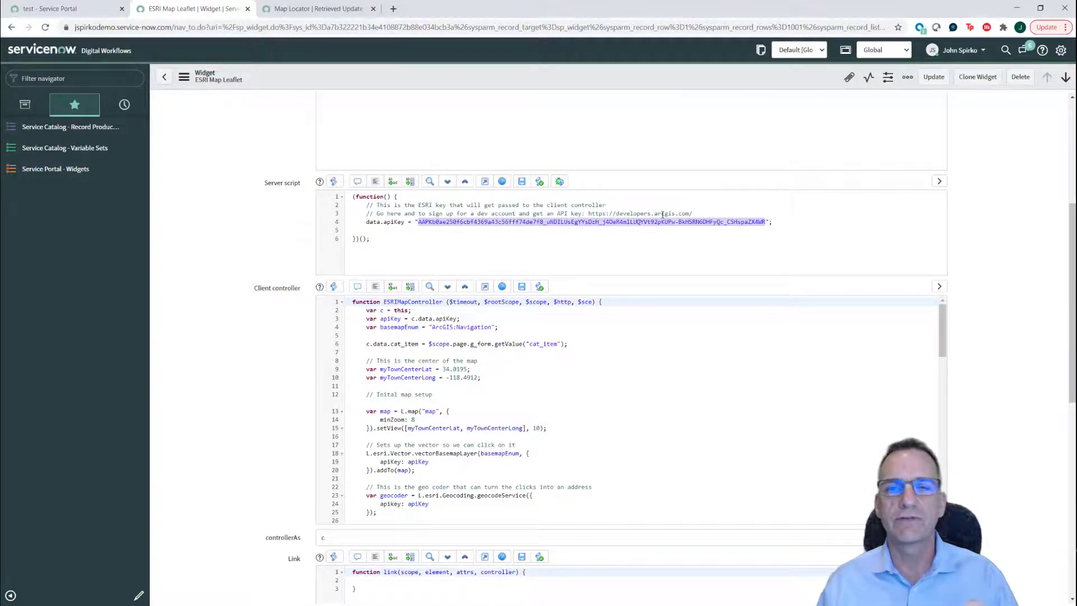
pyautogui.click(513, 244)
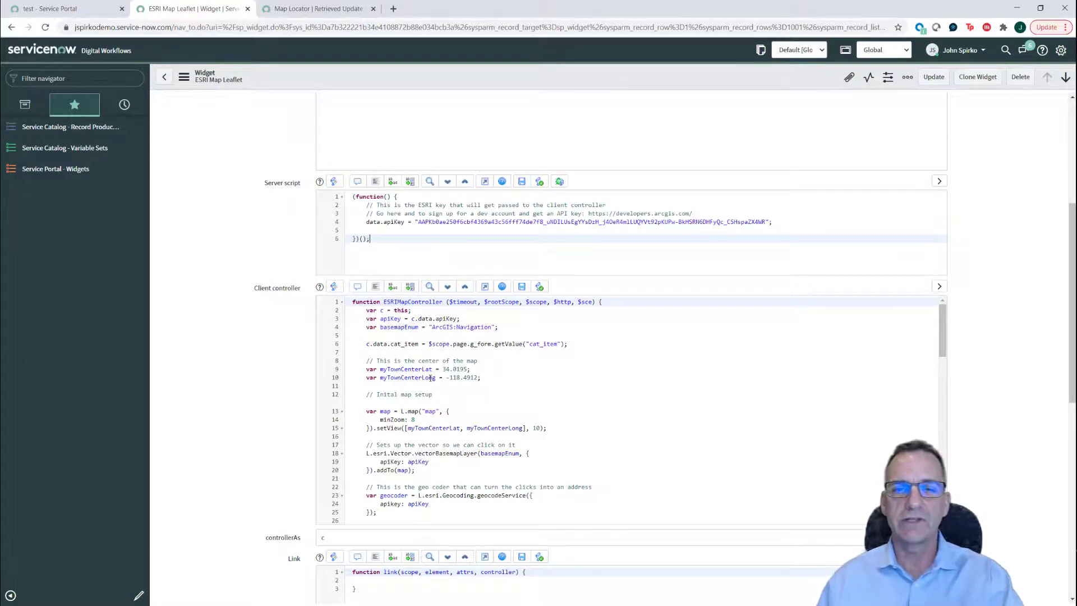
pyautogui.scroll(-1, 402, 357)
pyautogui.moveTo(365, 317); pyautogui.dragTo(487, 322)
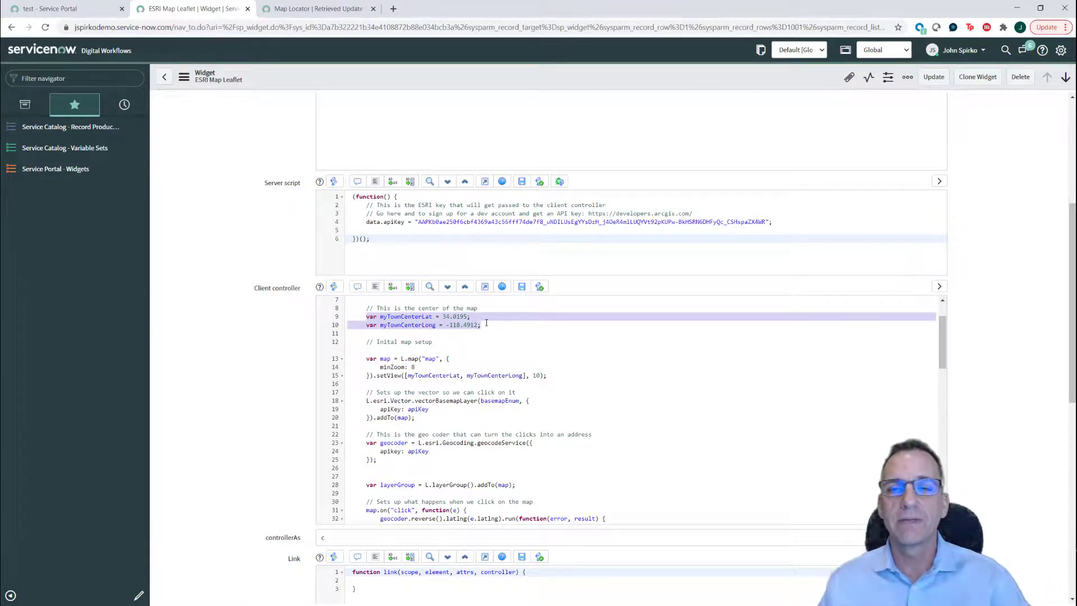
pyautogui.click(503, 339)
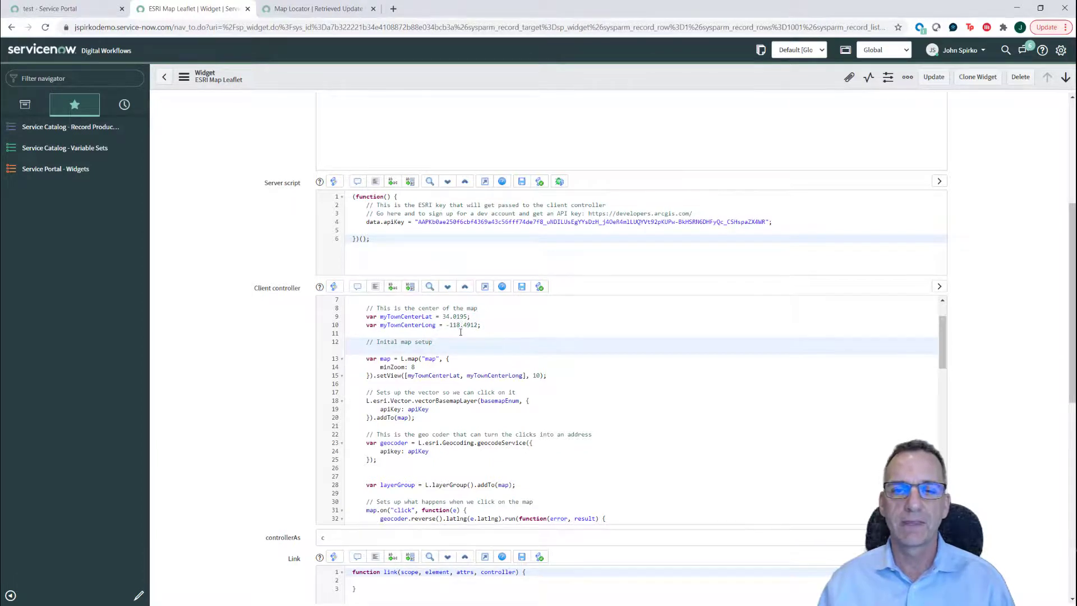
pyautogui.scroll(-4, 418, 410)
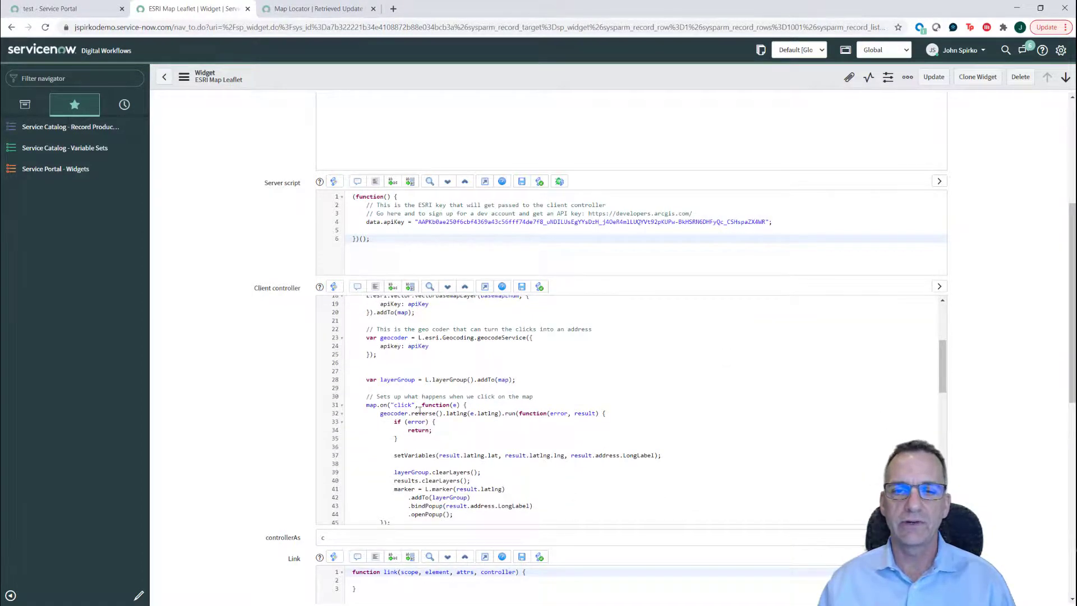
pyautogui.scroll(-3, 421, 411)
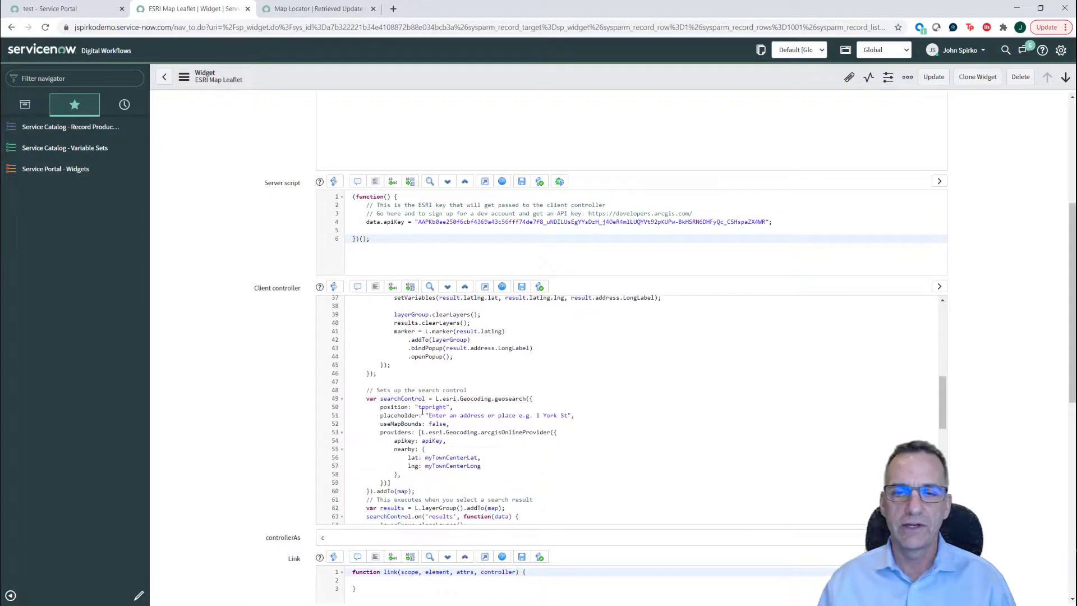
pyautogui.moveTo(381, 407); pyautogui.dragTo(404, 400)
pyautogui.click(404, 402)
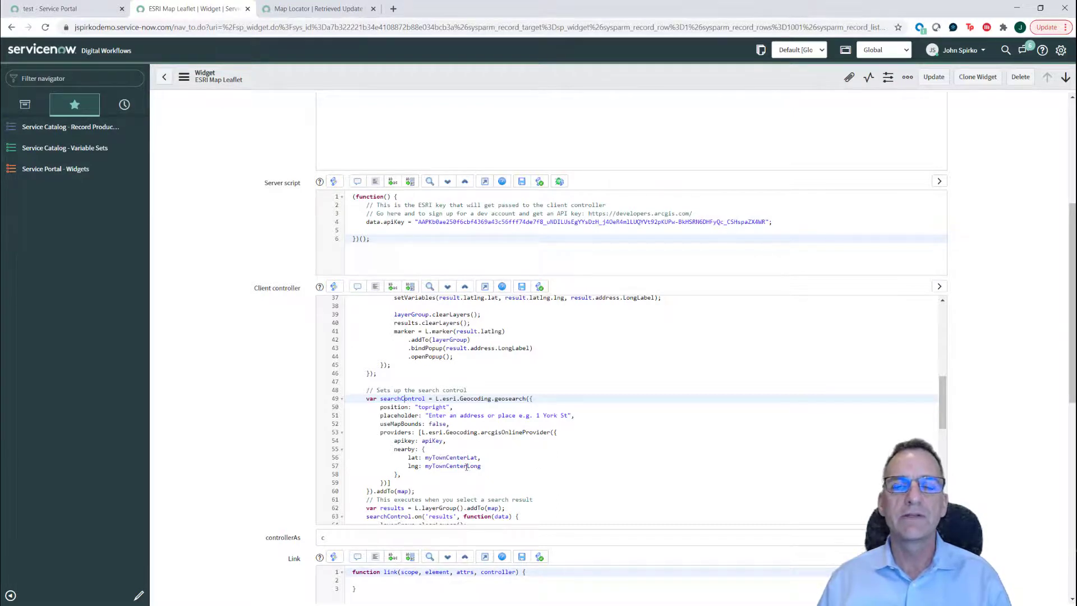
pyautogui.scroll(6, 493, 469)
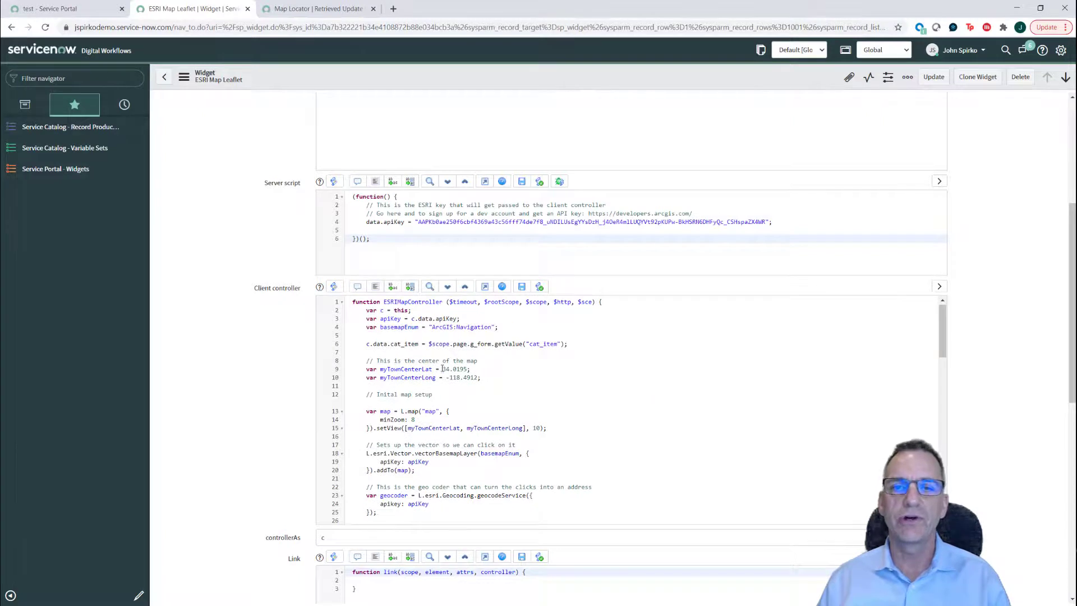
pyautogui.moveTo(442, 369); pyautogui.dragTo(480, 377)
pyautogui.click(463, 402)
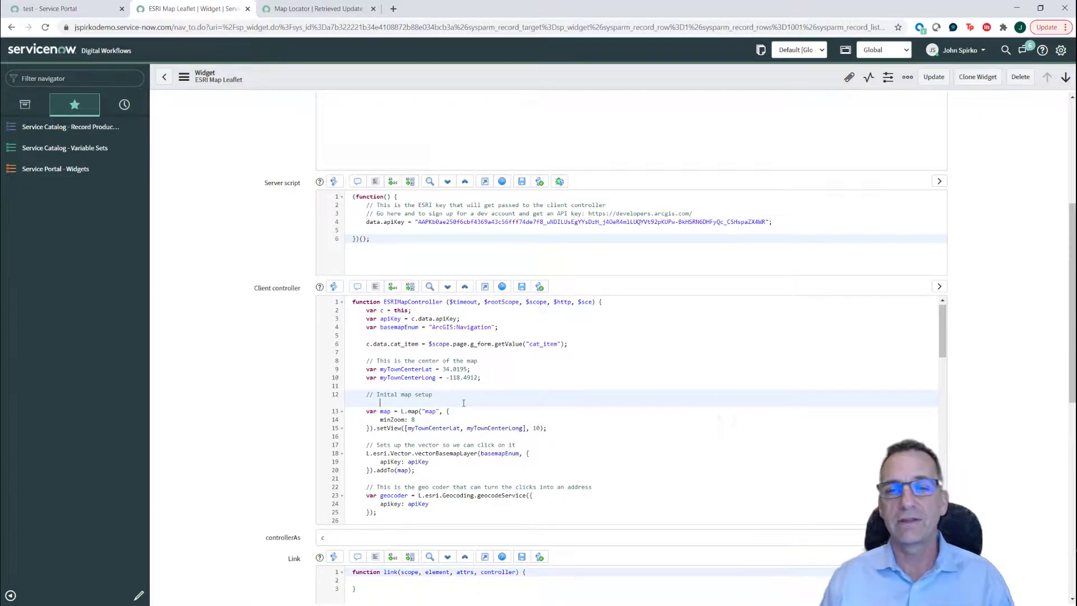
pyautogui.scroll(-4, 463, 403)
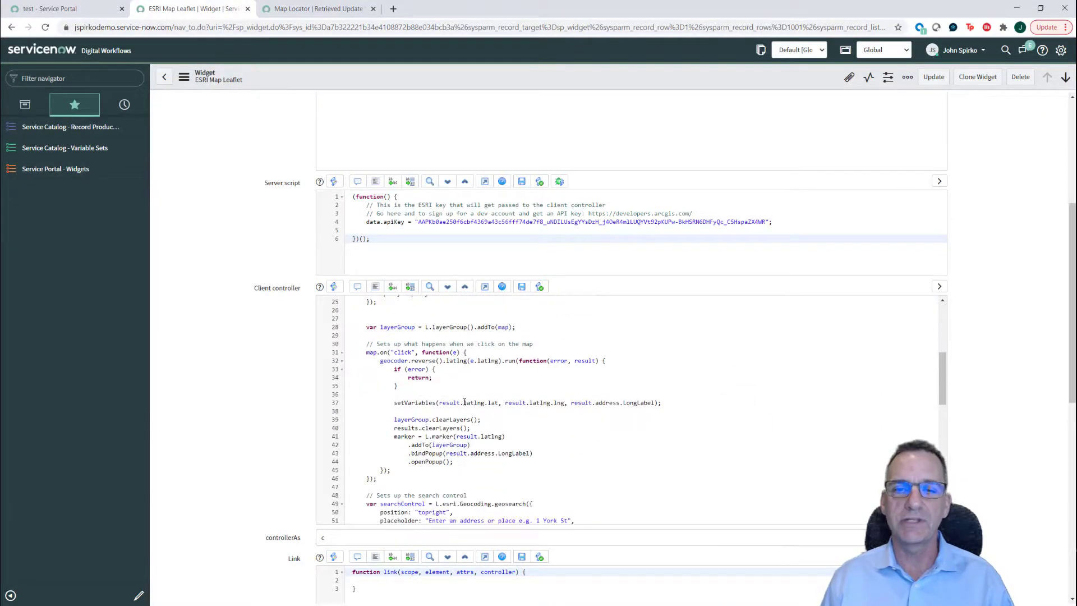
pyautogui.scroll(-2, 464, 403)
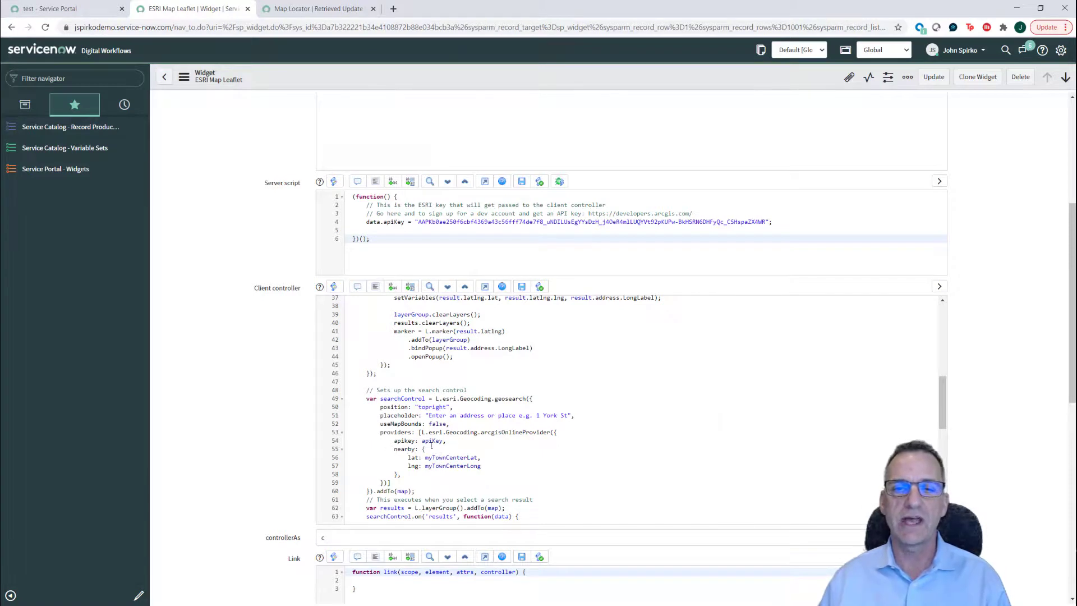
pyautogui.scroll(-12, 433, 456)
# - Delete line 105, the service_offering setValue call, from the Client controller's setVariables function
pyautogui.scroll(-1, 435, 456)
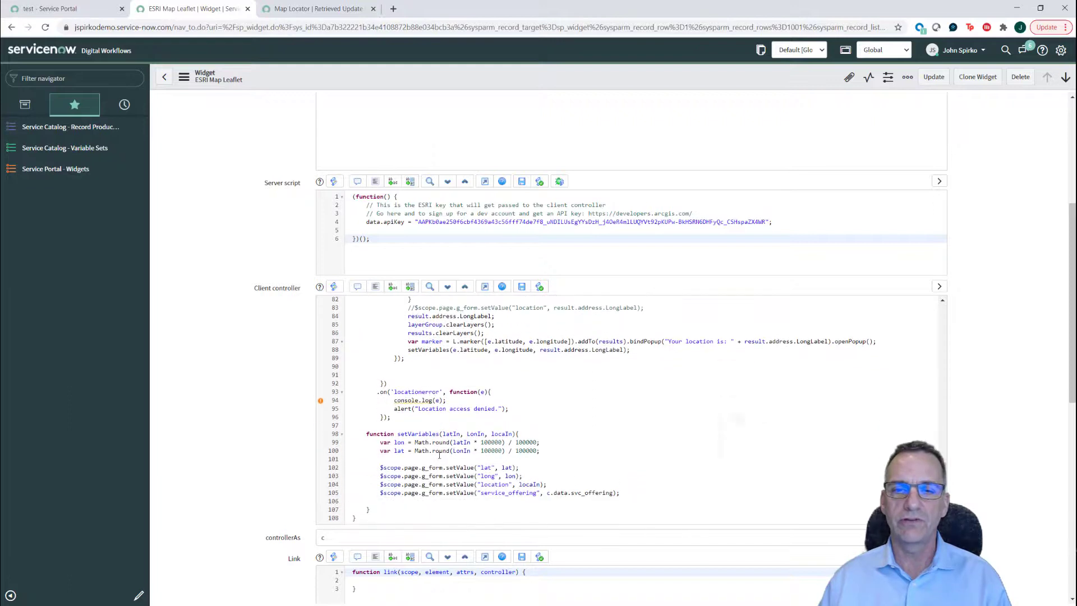
pyautogui.moveTo(377, 469); pyautogui.dragTo(628, 491)
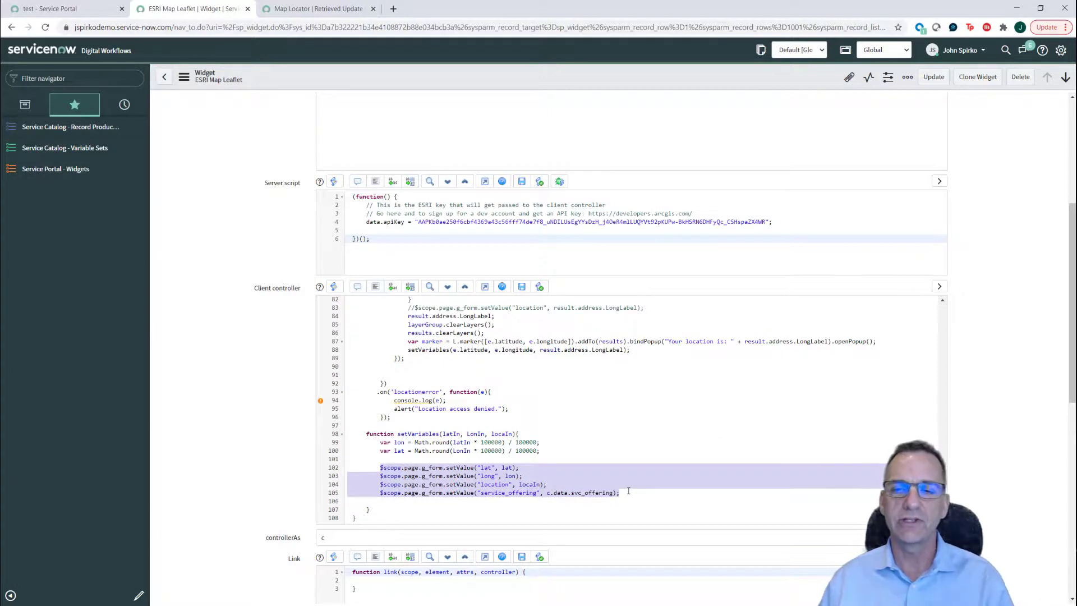
pyautogui.click(622, 492)
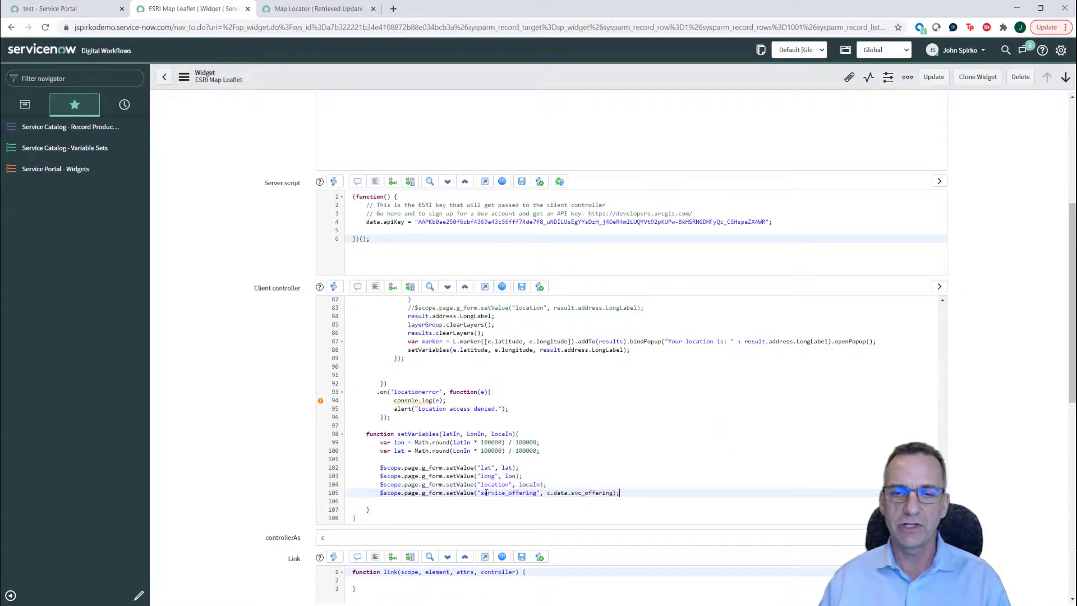
pyautogui.click(451, 492)
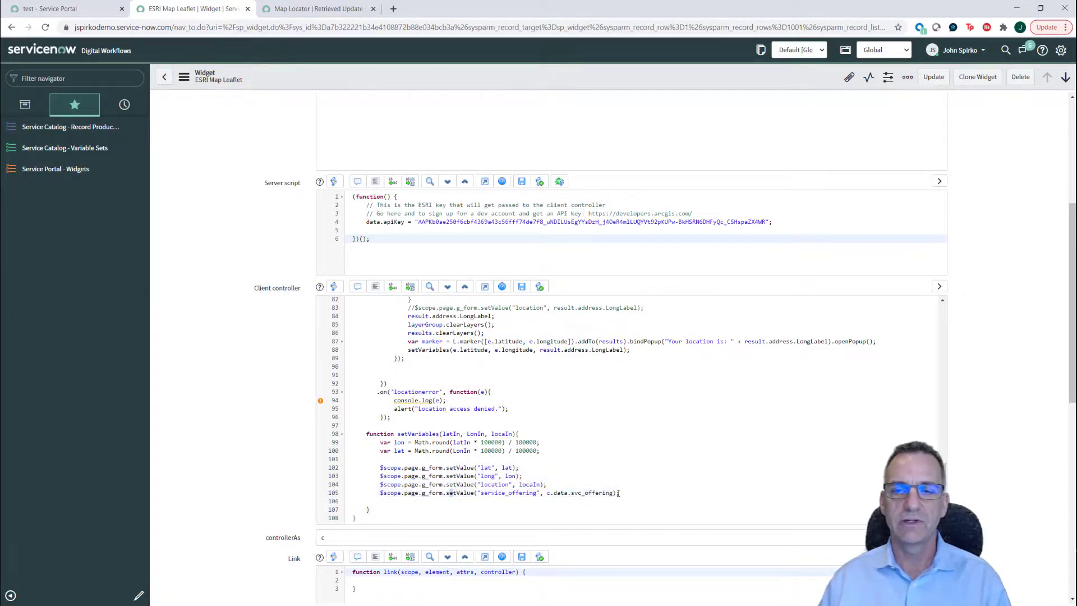
pyautogui.moveTo(620, 492); pyautogui.dragTo(359, 492)
pyautogui.press('Delete')
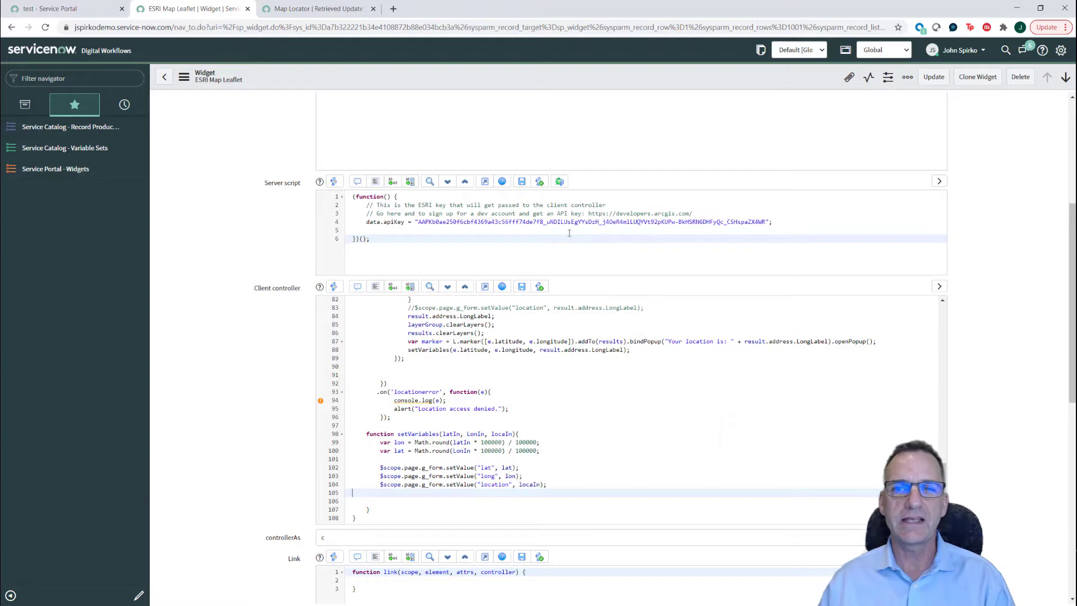
pyautogui.doubleClick(552, 222)
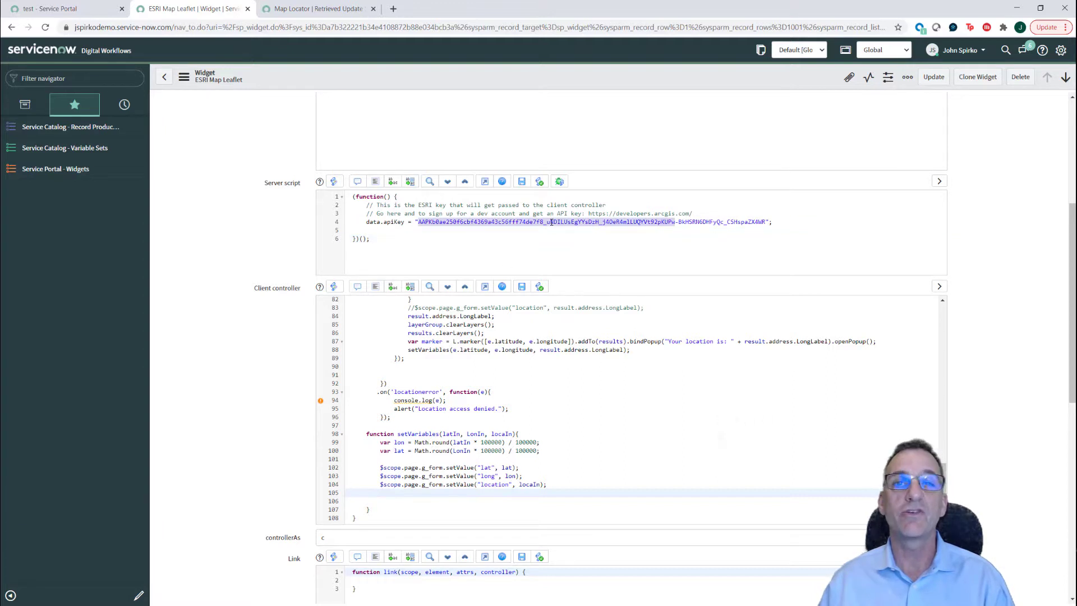
pyautogui.click(537, 248)
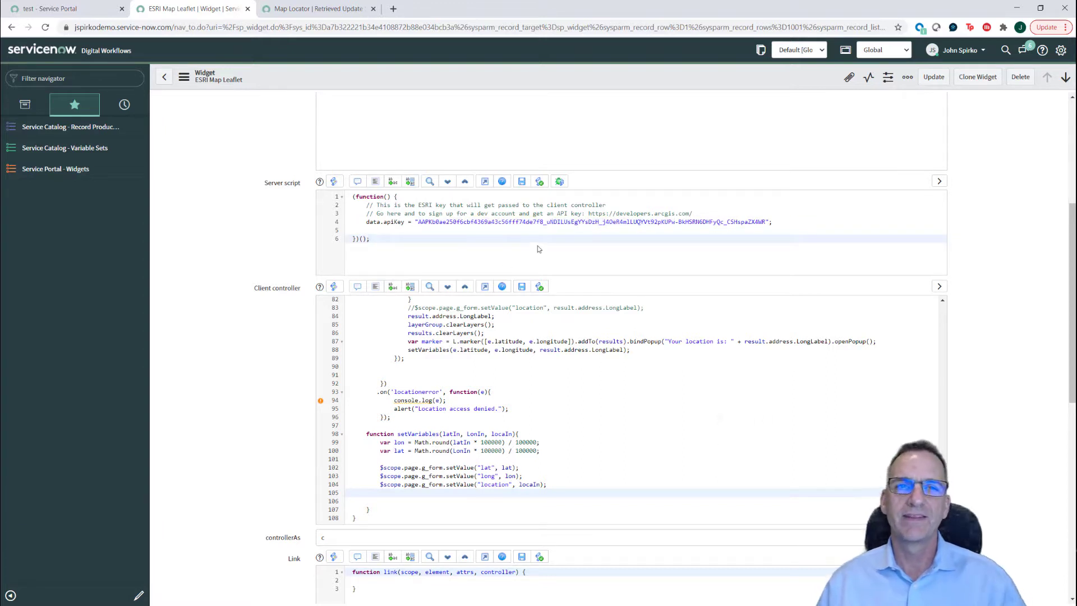